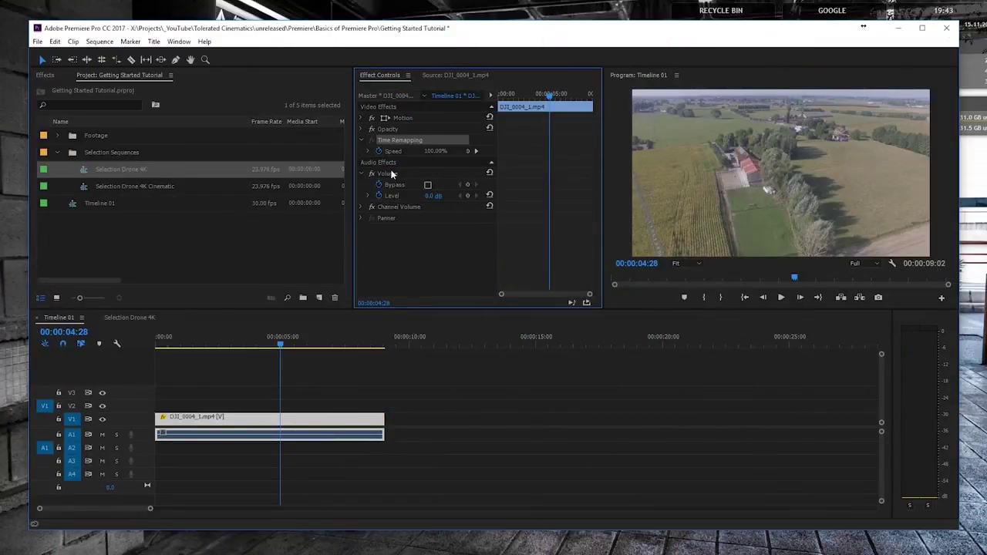
# Select the drone clip's Volume audio effect, then type the paragraph text 'jsdgfjhsgdjfh'
pyautogui.click(391, 174)
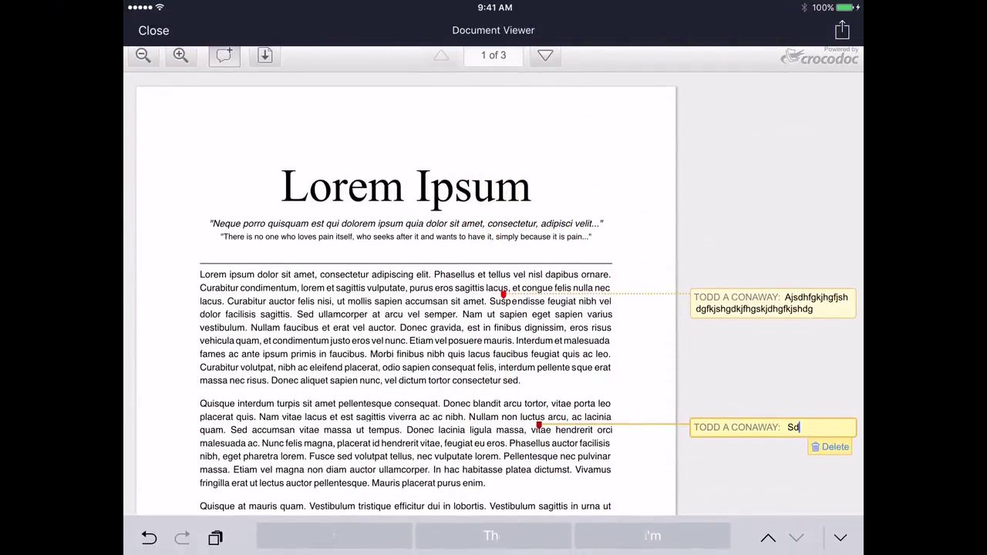
pyautogui.write('jsdgfjhsgdjfh')
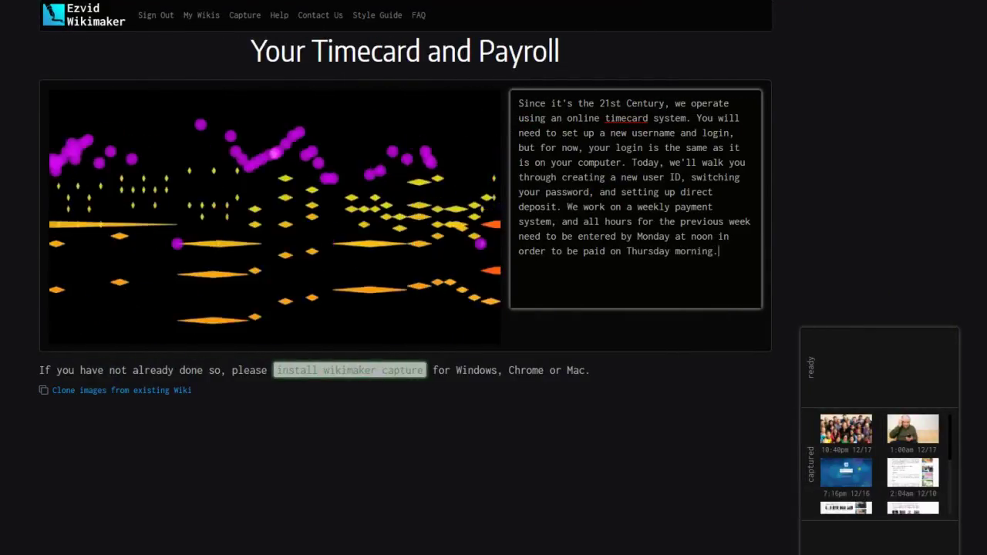
# Submit the 'Your Timecard and Payroll' paragraph so Wikimaker builds its section with matched images
pyautogui.press('Return')
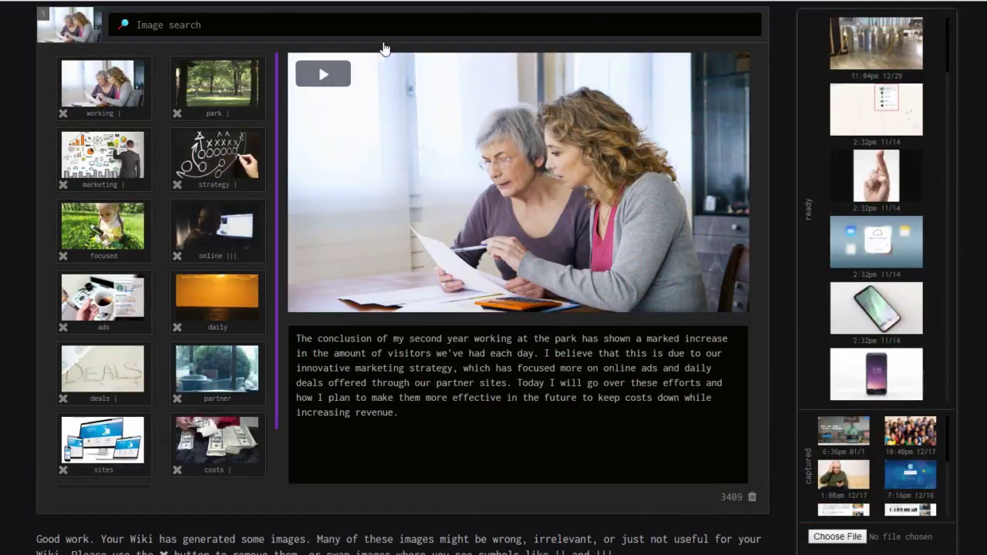
# Play the park section preview and delete 'username and' from the timecard paragraph
pyautogui.click(325, 90)
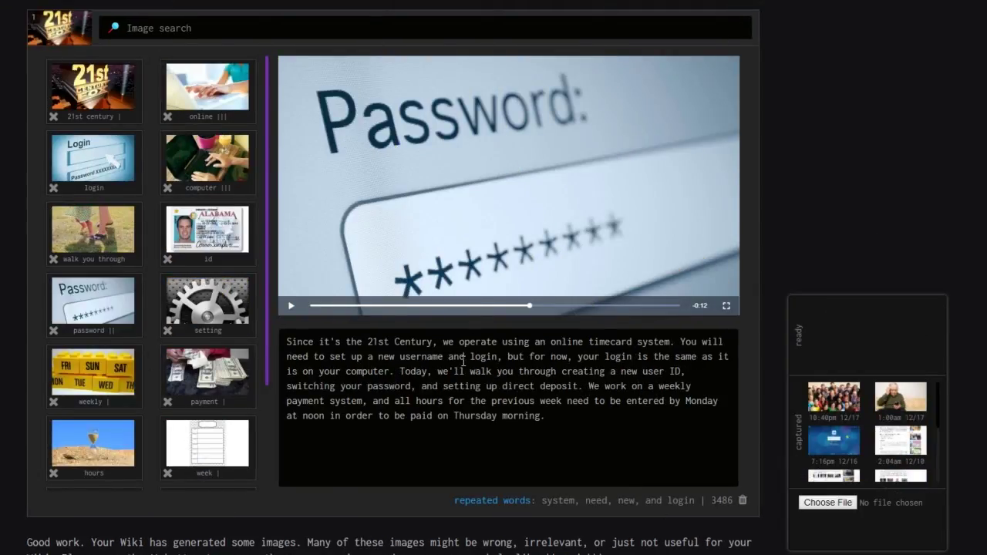
pyautogui.click(465, 357)
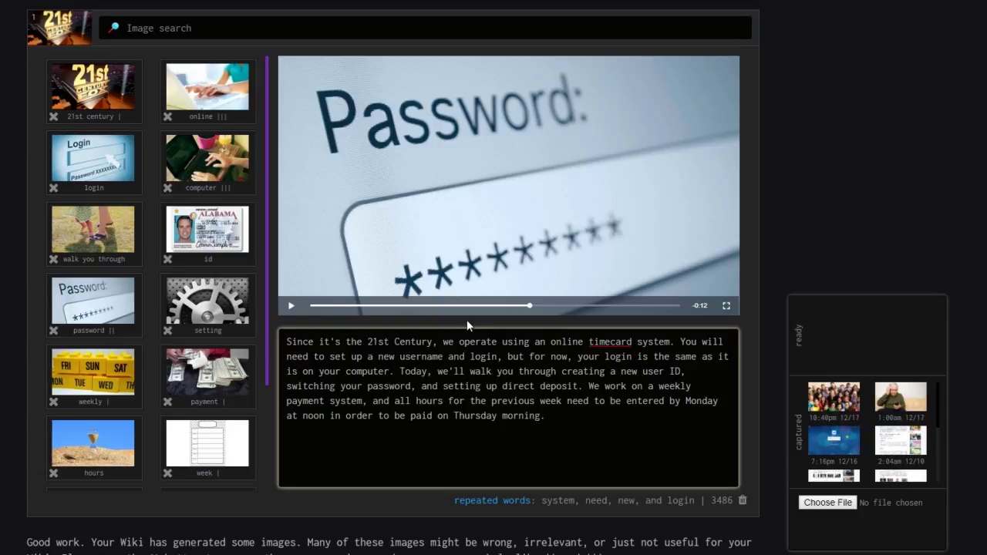
pyautogui.press('BackSpace')
pyautogui.press('BackSpace')
pyautogui.press('BackSpace')
pyautogui.press('BackSpace')
pyautogui.press('BackSpace')
pyautogui.press('BackSpace')
pyautogui.press('BackSpace')
pyautogui.press('BackSpace')
pyautogui.press('BackSpace')
pyautogui.press('BackSpace')
pyautogui.press('BackSpace')
pyautogui.press('BackSpace')
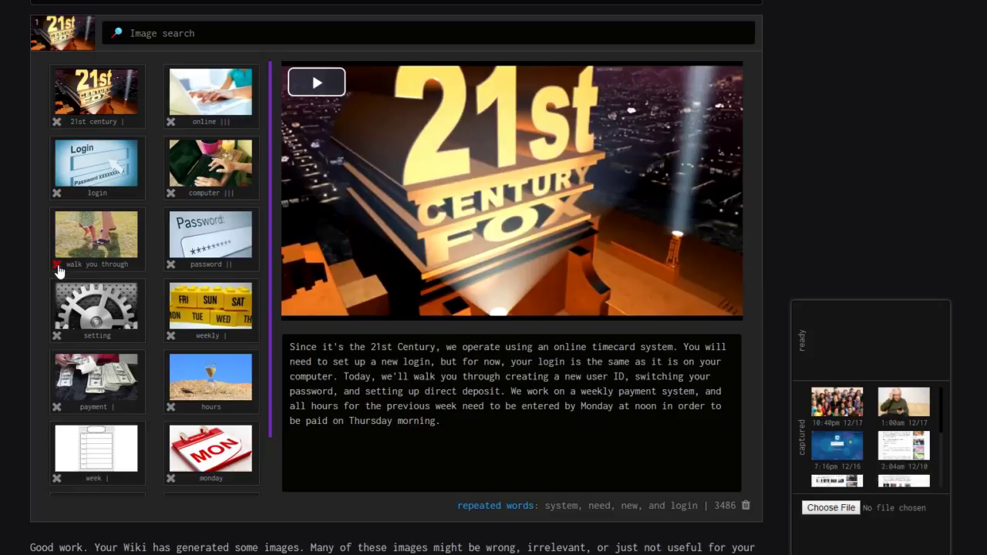
# Remove the 'walk you through' image from the timecard section
pyautogui.click(57, 266)
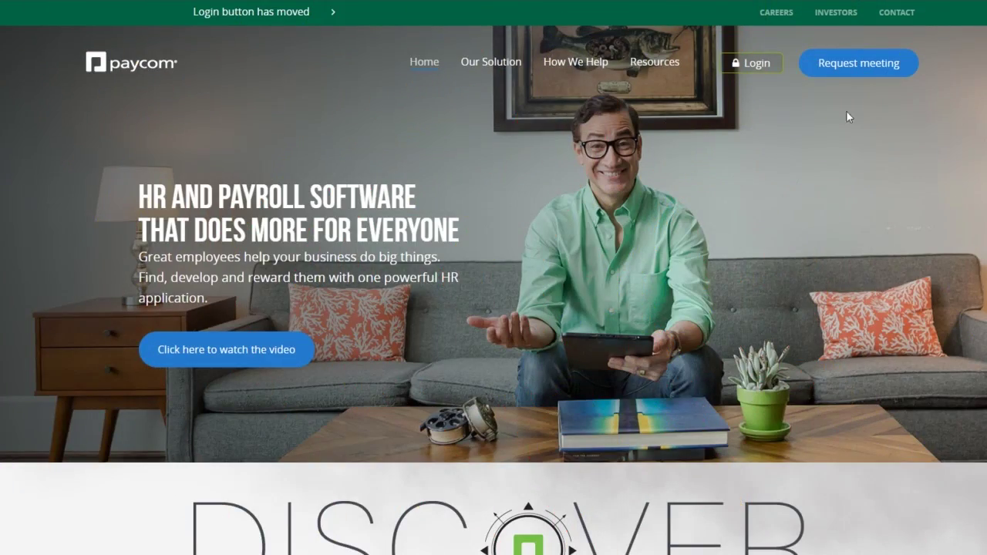
# Choose Employee under Paycom's Login menu, then enter the search text 'to download pod'
pyautogui.click(747, 68)
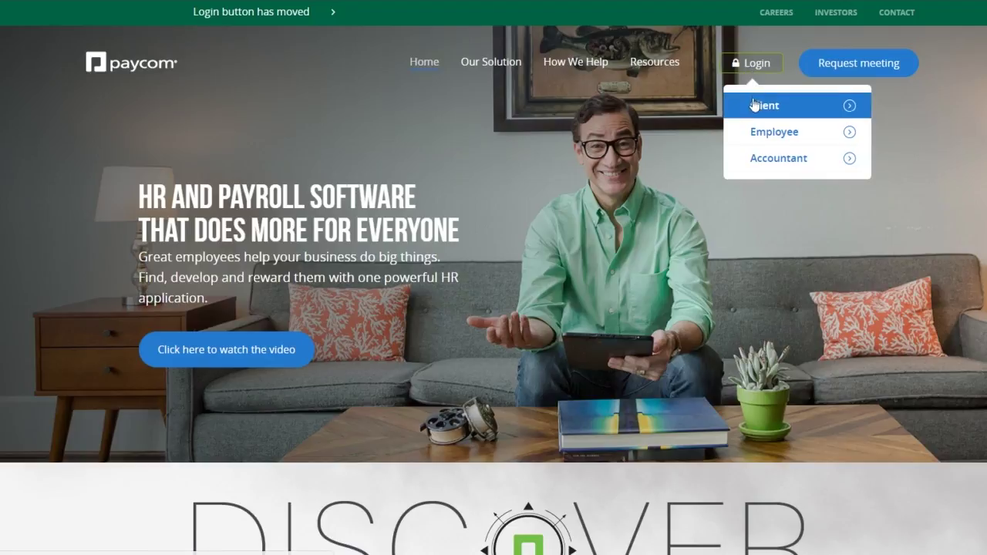
pyautogui.click(772, 132)
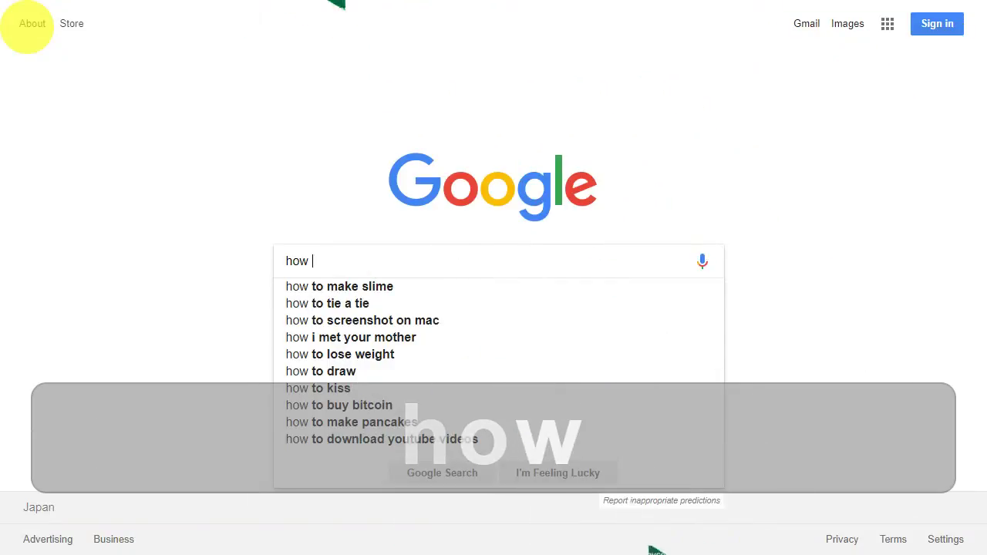
pyautogui.write('to ')
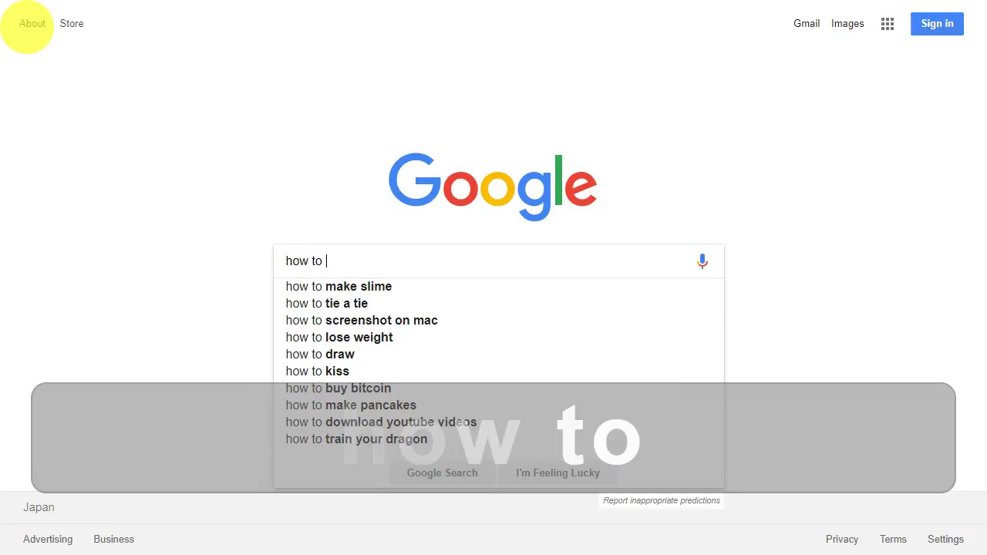
pyautogui.write('download ')
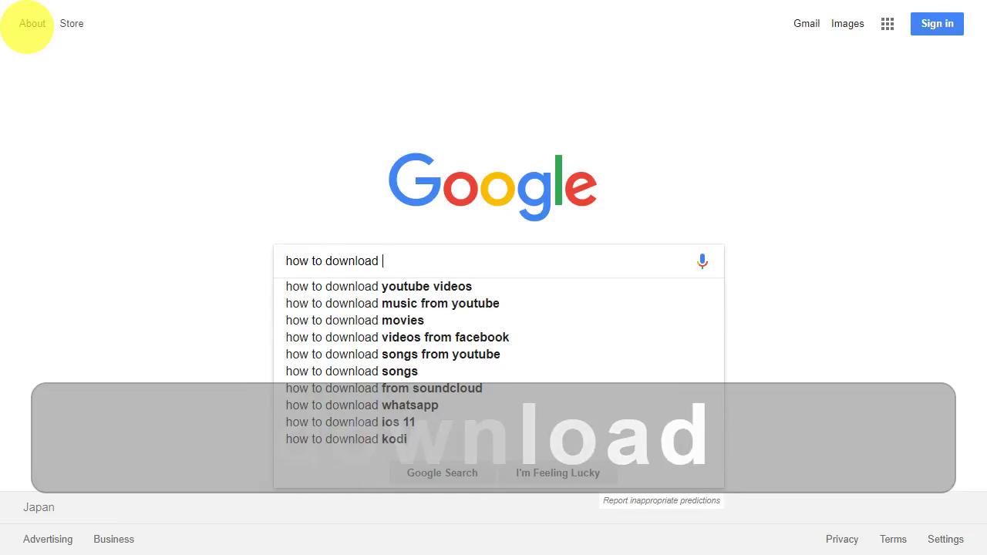
pyautogui.write('pod')
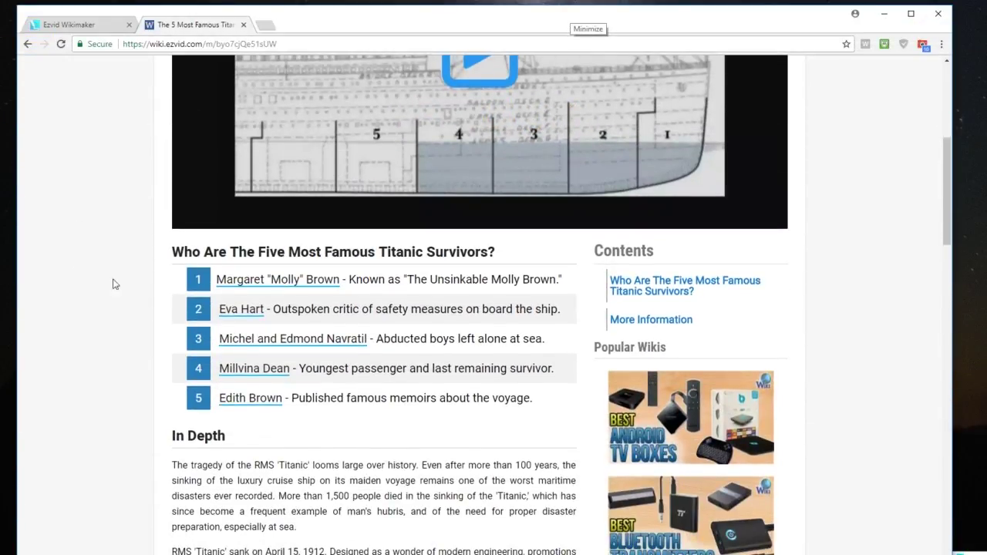
# Open Eva Hart's Wikipedia article in a new tab, zoom in, and scroll down it
pyautogui.click(236, 309)
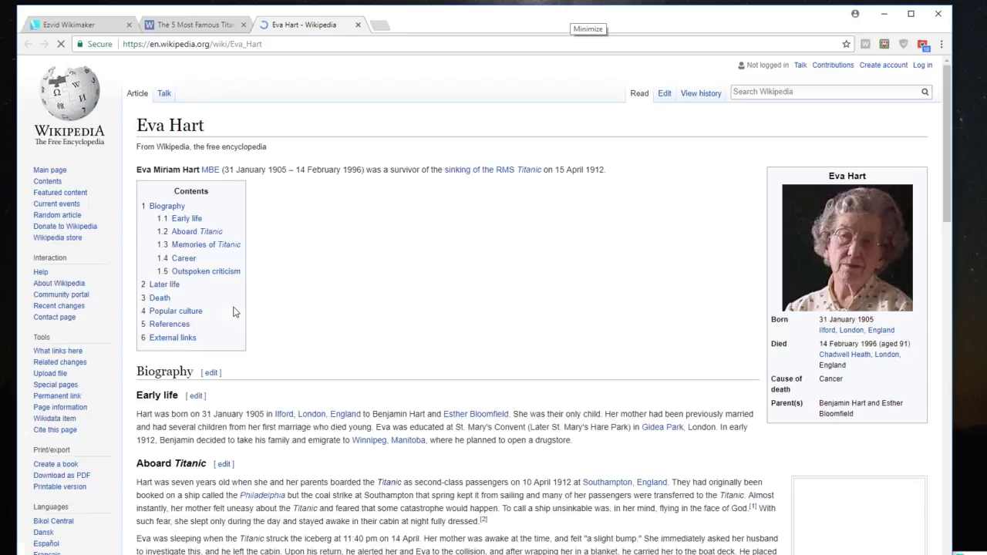
pyautogui.hotkey('ctrl', '+')
pyautogui.hotkey('ctrl', '+')
pyautogui.scroll(-1, 235, 311)
pyautogui.scroll(-1, 235, 312)
pyautogui.scroll(-1, 235, 311)
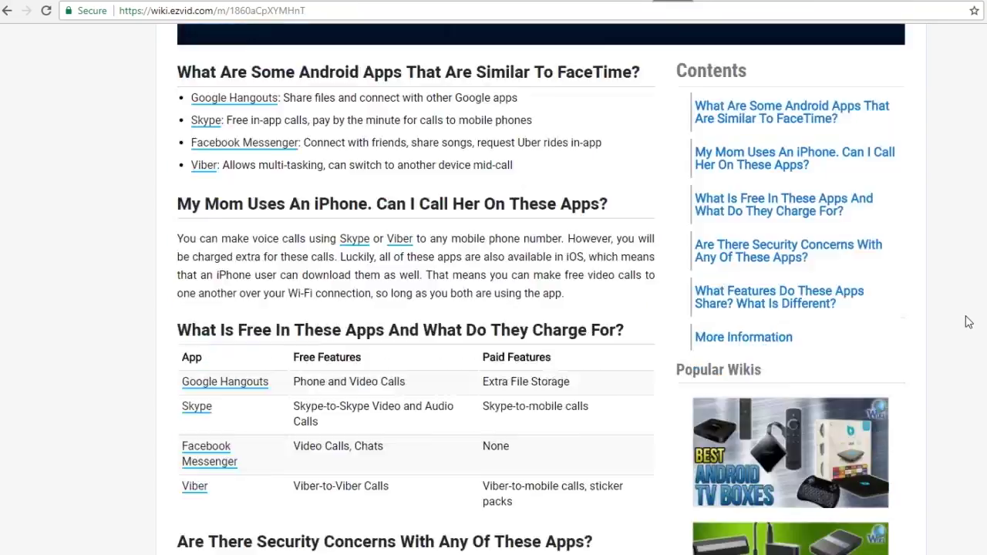
# Scroll the 'Can I Use Facetime On Android?' article down to its In Depth section
pyautogui.scroll(-2, 968, 323)
pyautogui.scroll(-6, 969, 322)
pyautogui.scroll(-2, 969, 322)
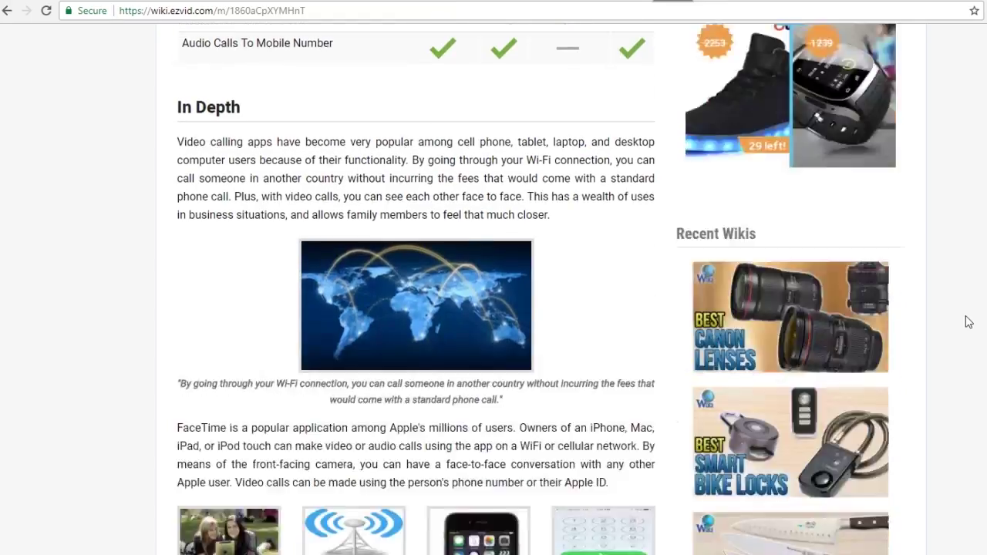
pyautogui.scroll(-5, 969, 322)
pyautogui.scroll(-2, 969, 323)
pyautogui.scroll(-2, 968, 323)
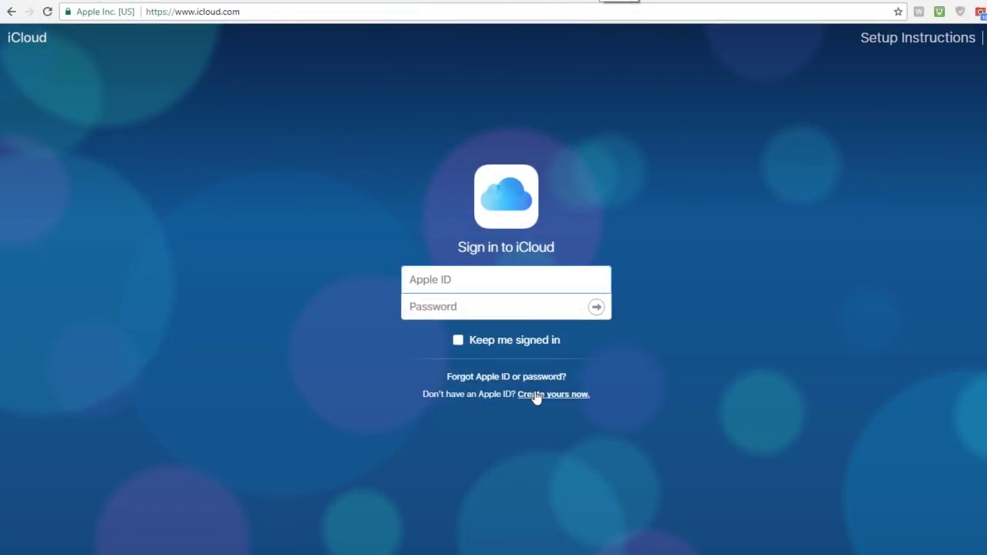
# Follow the 'Create yours now.' link under the iCloud sign-in form
pyautogui.click(536, 395)
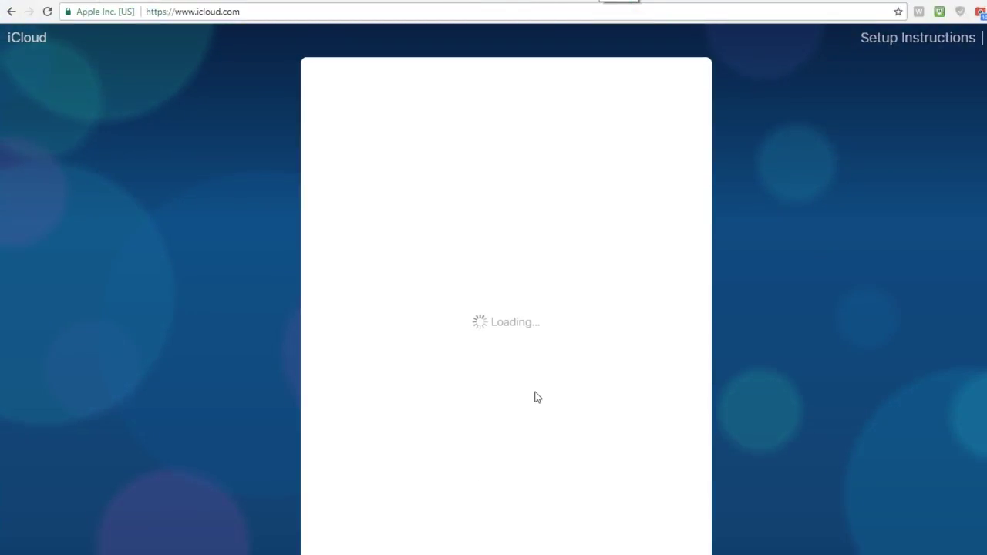